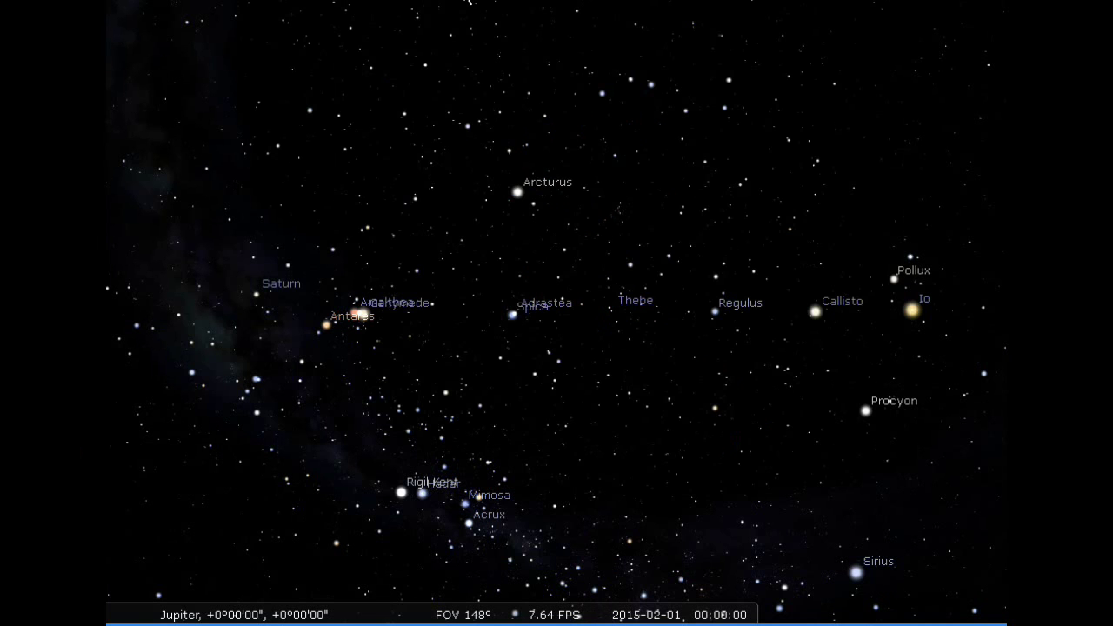
Triple Stellarium's time speed to fast-forward one day, then restore the normal time rate
{"action": "left_click", "coordinate": [711, 606]}
{"action": "left_click", "coordinate": [710, 606]}
{"action": "left_click", "coordinate": [711, 606]}
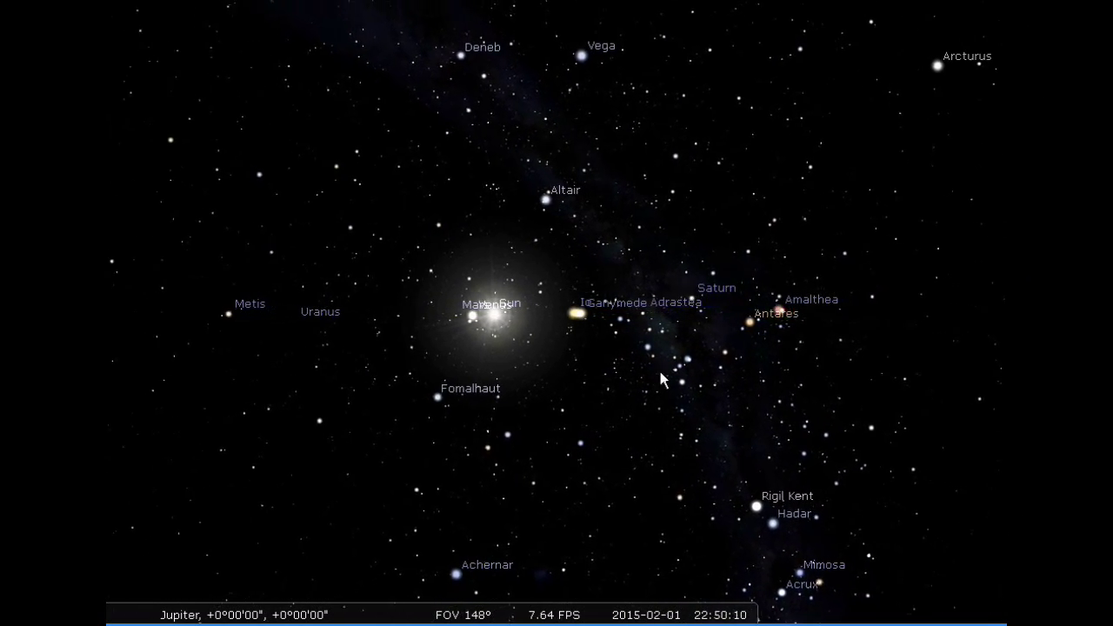
{"action": "mouse_move", "coordinate": [651, 605]}
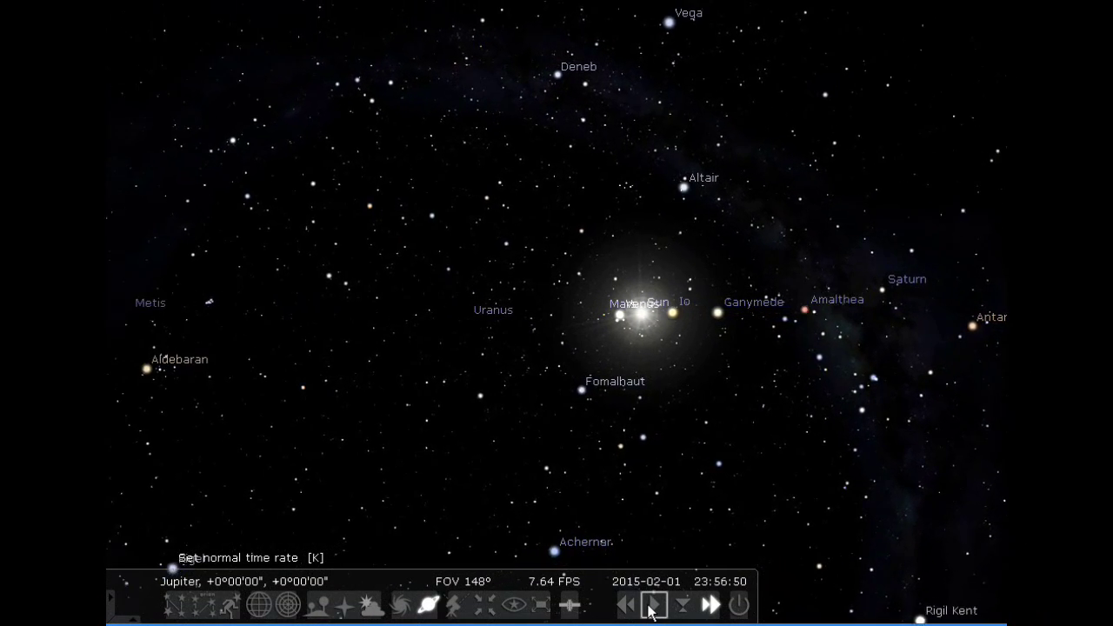
{"action": "left_click", "coordinate": [650, 606]}
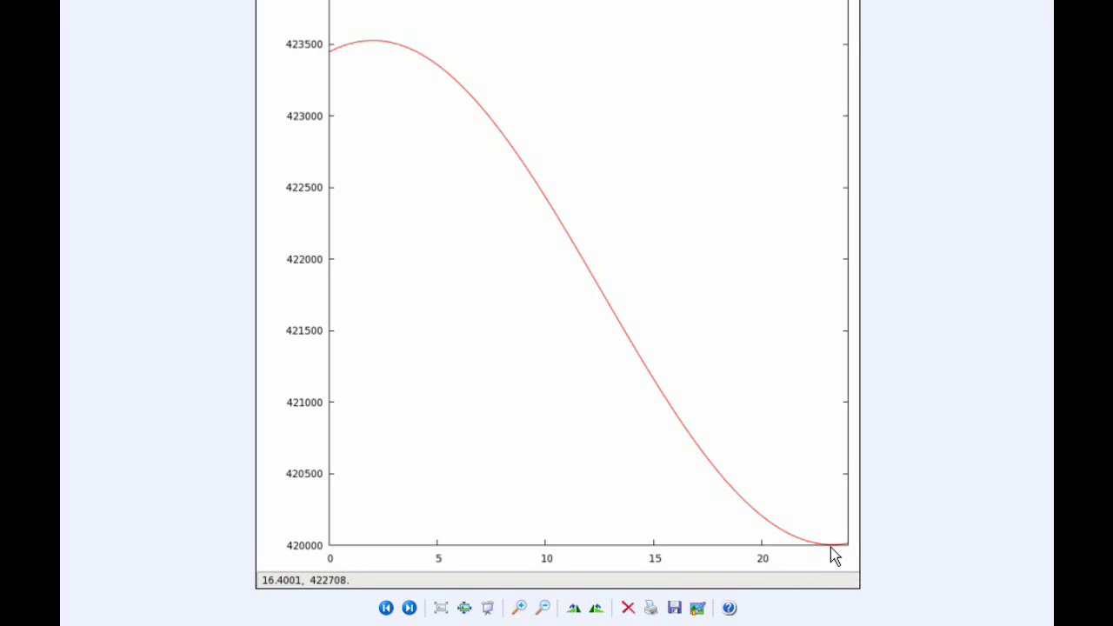
Advance to the 665000–671000 distance graph
{"action": "left_click", "coordinate": [409, 608]}
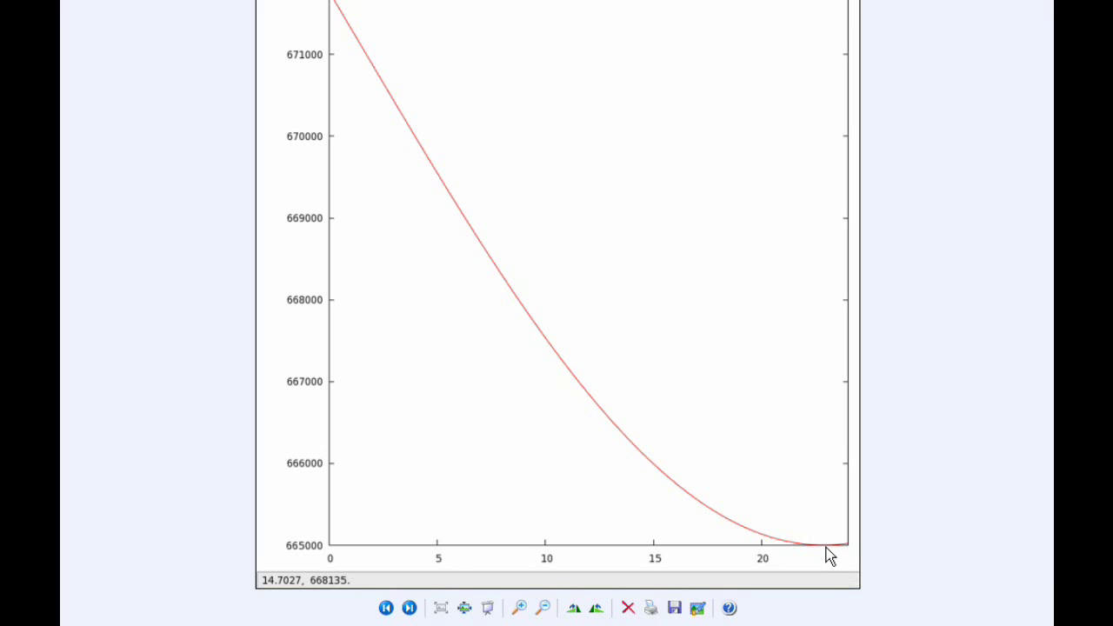
Page through the two remaining moon distance graphs, then close the viewer
{"action": "left_click", "coordinate": [410, 608]}
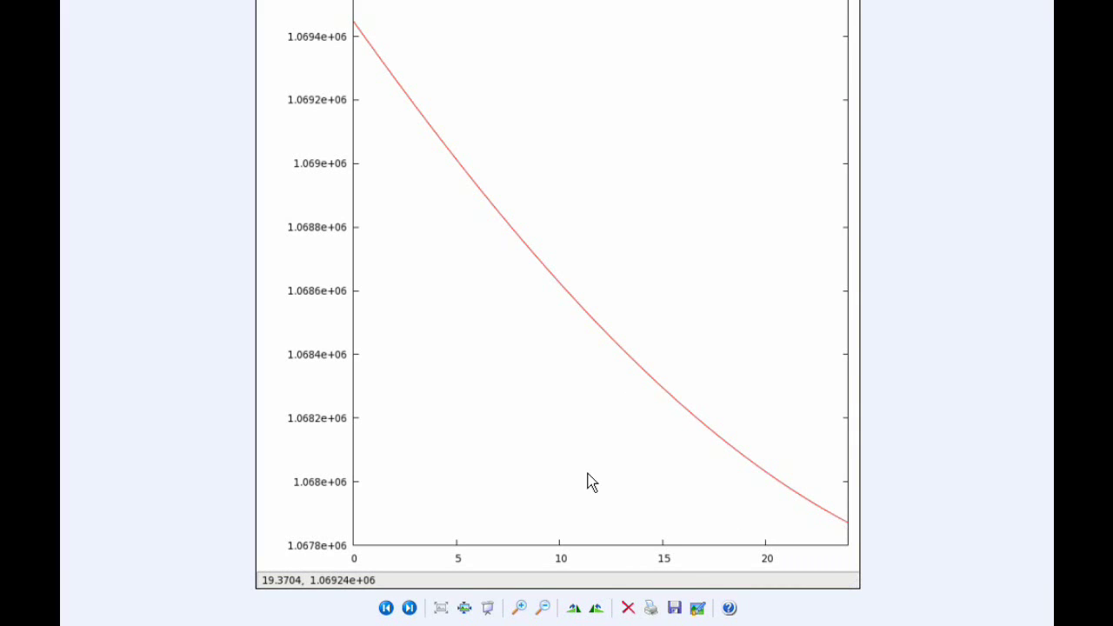
{"action": "left_click", "coordinate": [410, 607]}
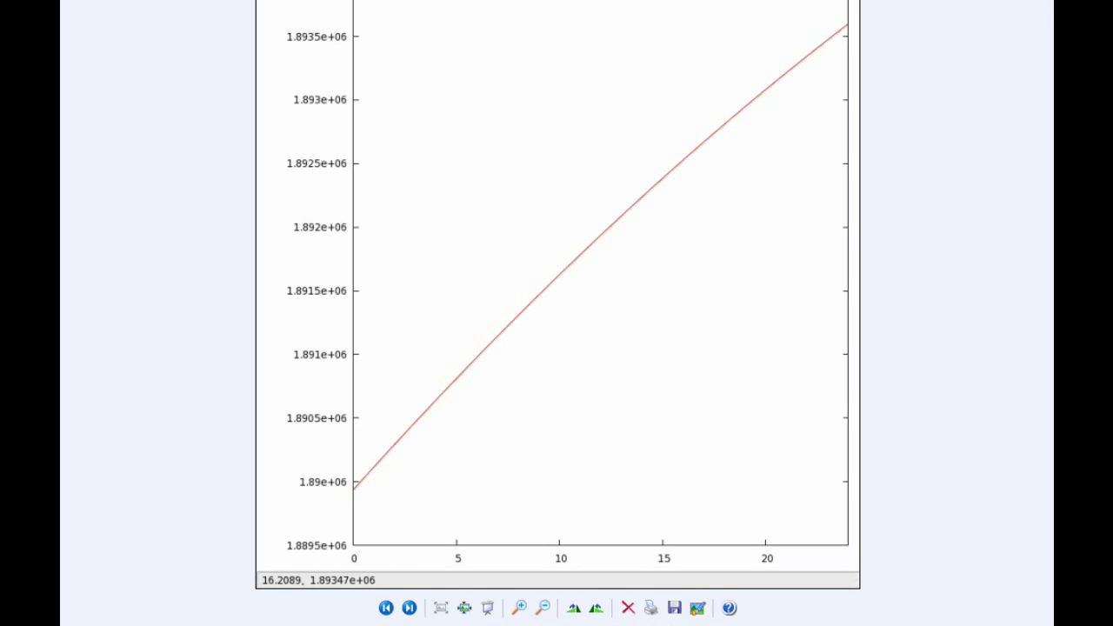
{"action": "key", "text": "alt+F4"}
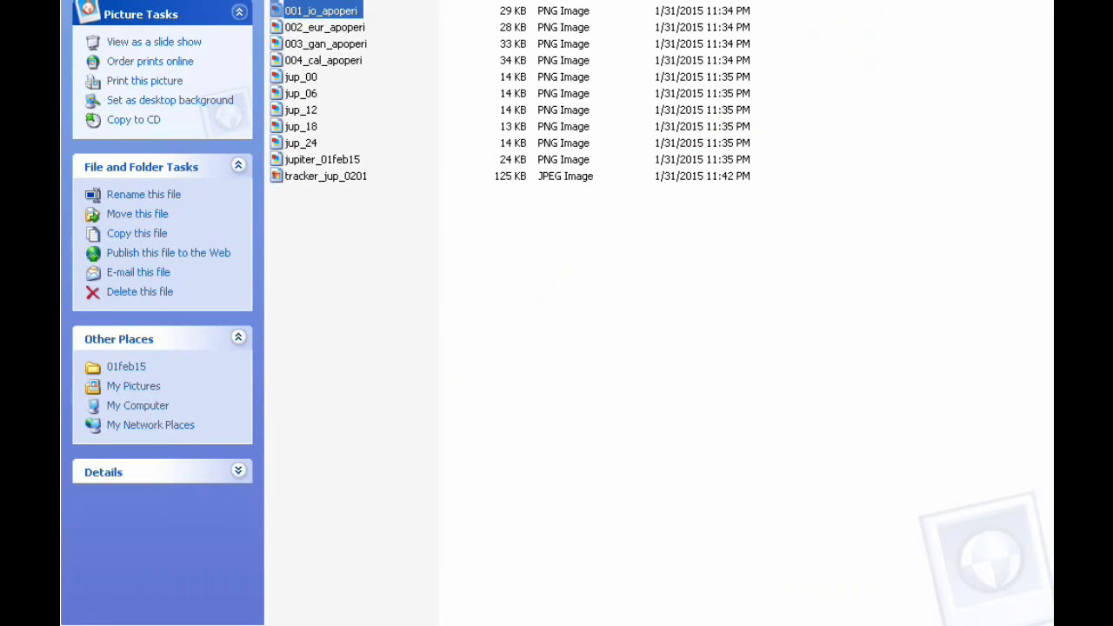
Open the first ribbon plot from the 01feb15 ribbons folder
{"action": "left_click", "coordinate": [141, 368]}
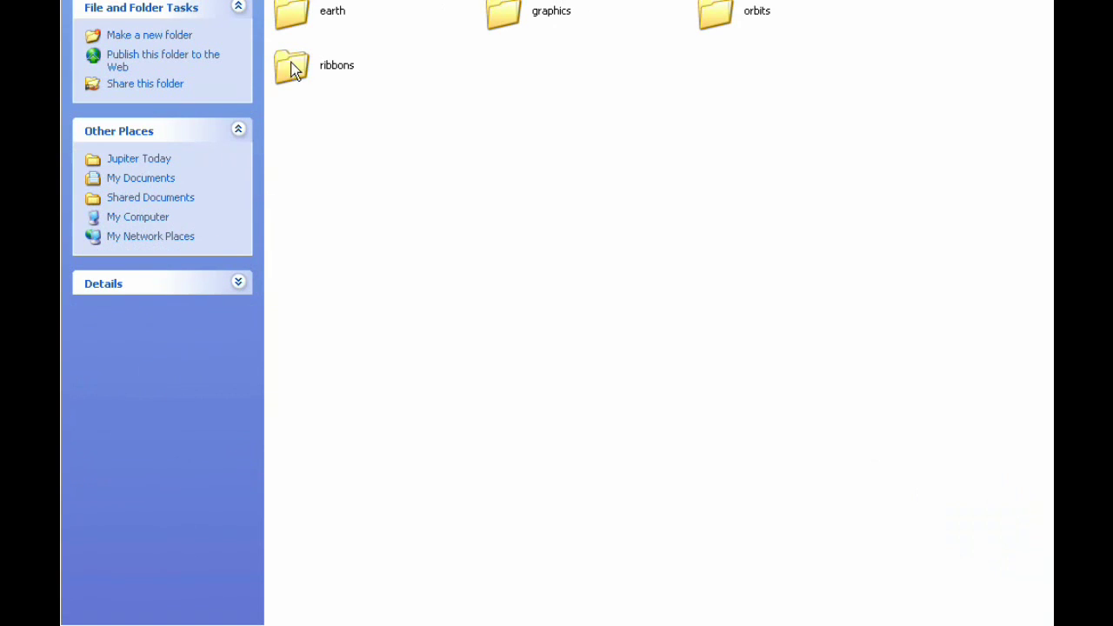
{"action": "double_click", "coordinate": [294, 69]}
{"action": "double_click", "coordinate": [311, 24]}
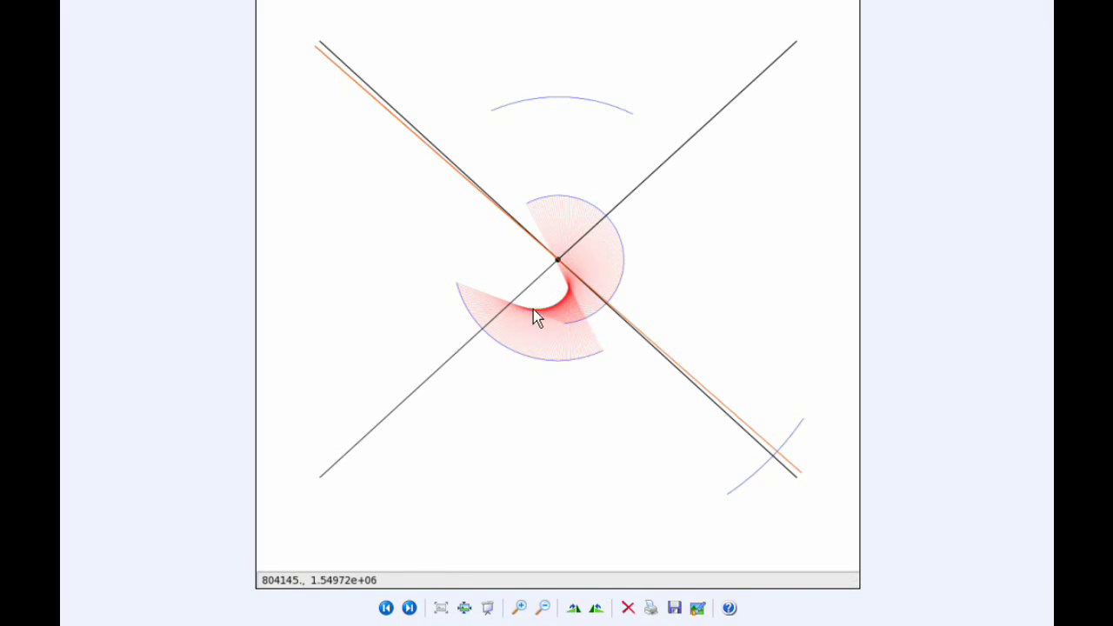
Page through the remaining ribbon plots, including the combined circular one, then close the viewer
{"action": "left_click", "coordinate": [412, 609]}
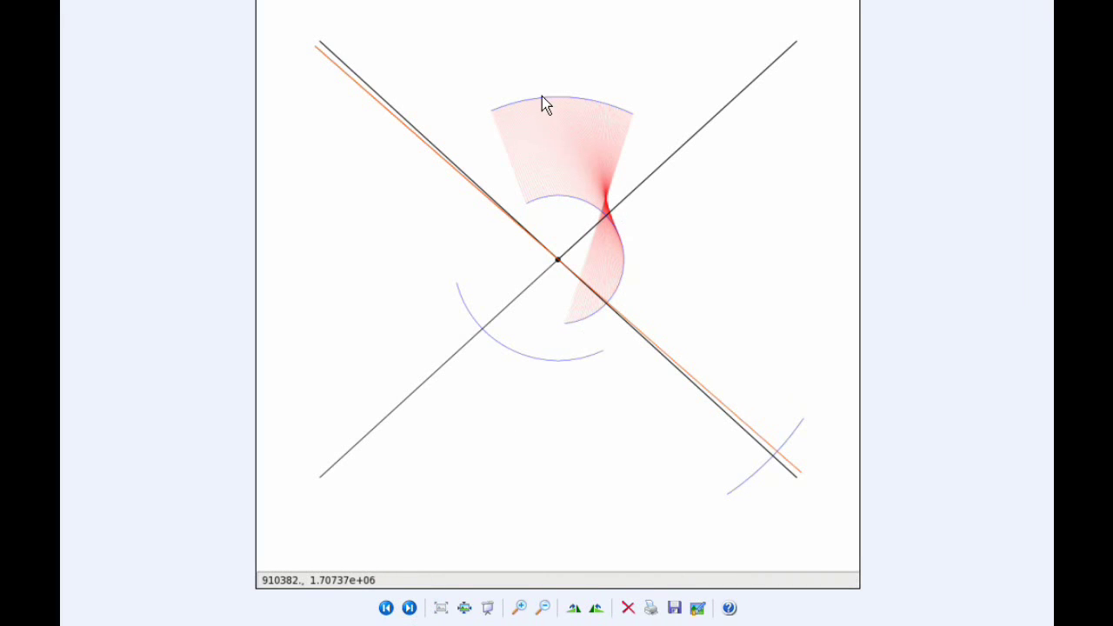
{"action": "left_click", "coordinate": [408, 609]}
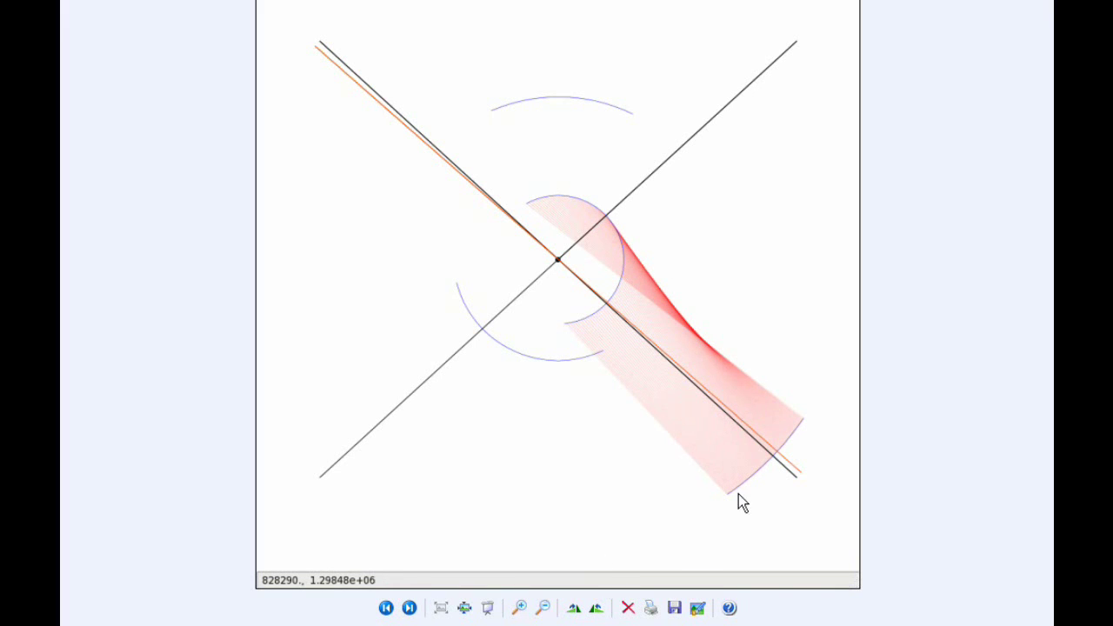
{"action": "left_click", "coordinate": [411, 612]}
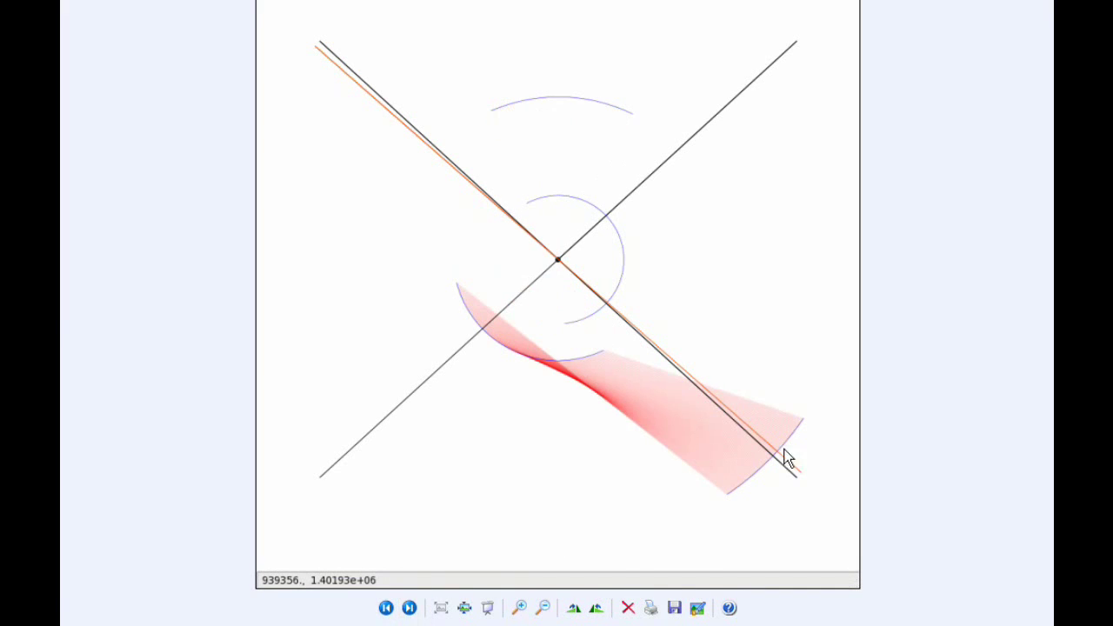
{"action": "left_click", "coordinate": [410, 608]}
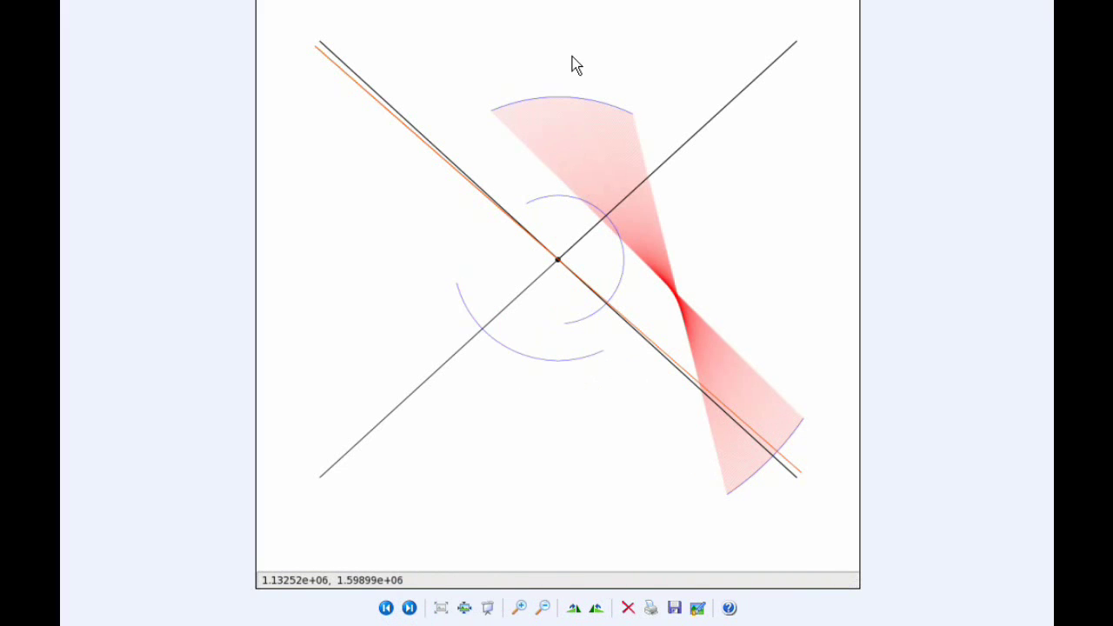
{"action": "left_click", "coordinate": [409, 609]}
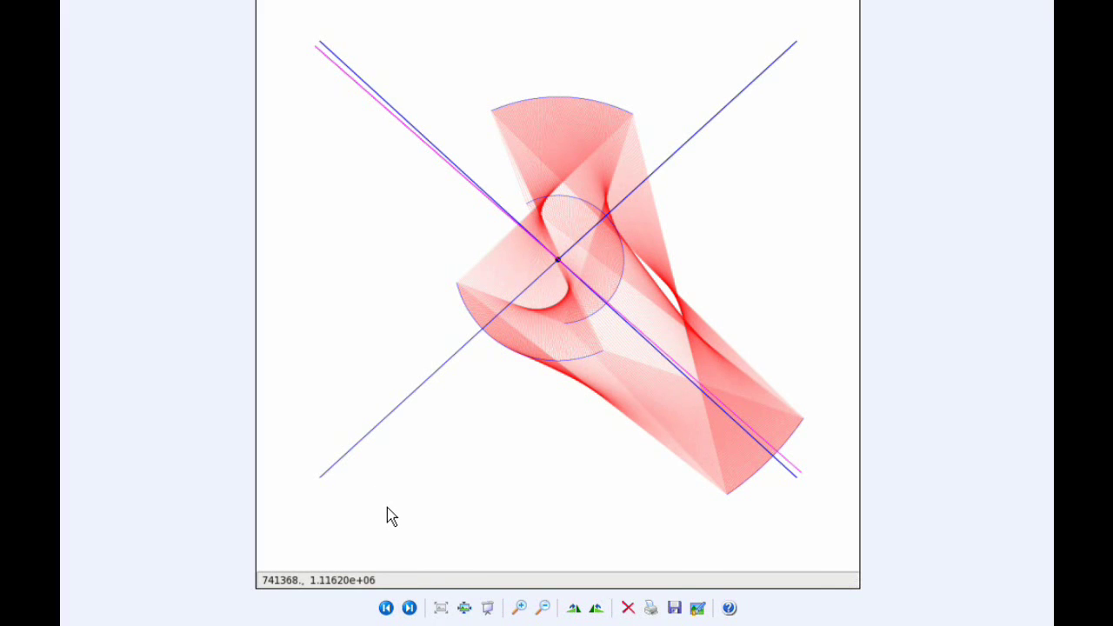
{"action": "left_click", "coordinate": [410, 608]}
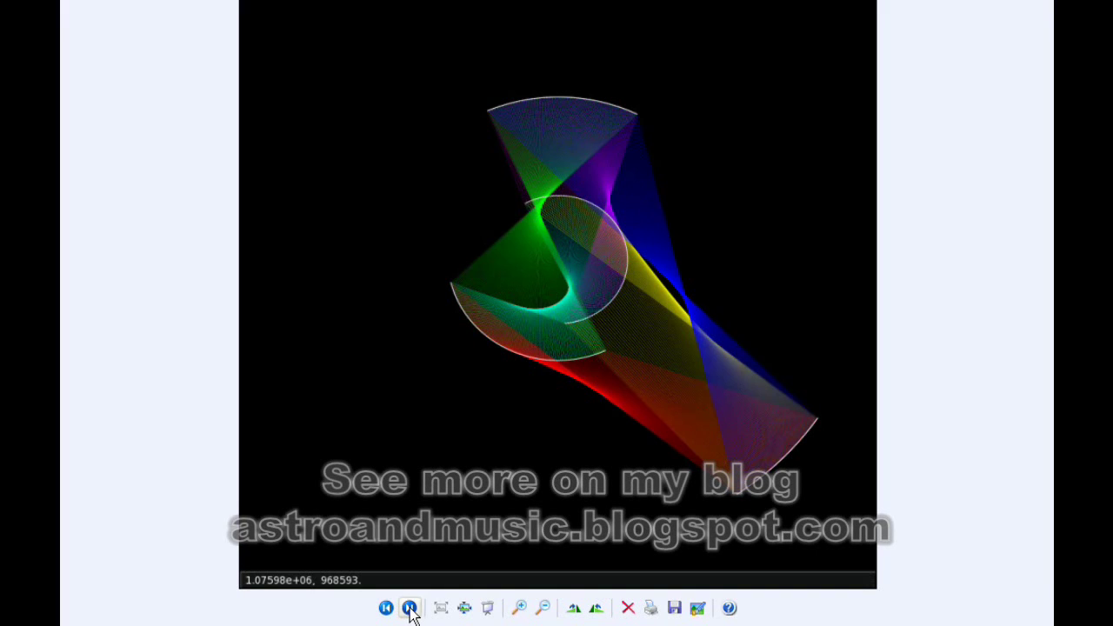
{"action": "left_click", "coordinate": [409, 607]}
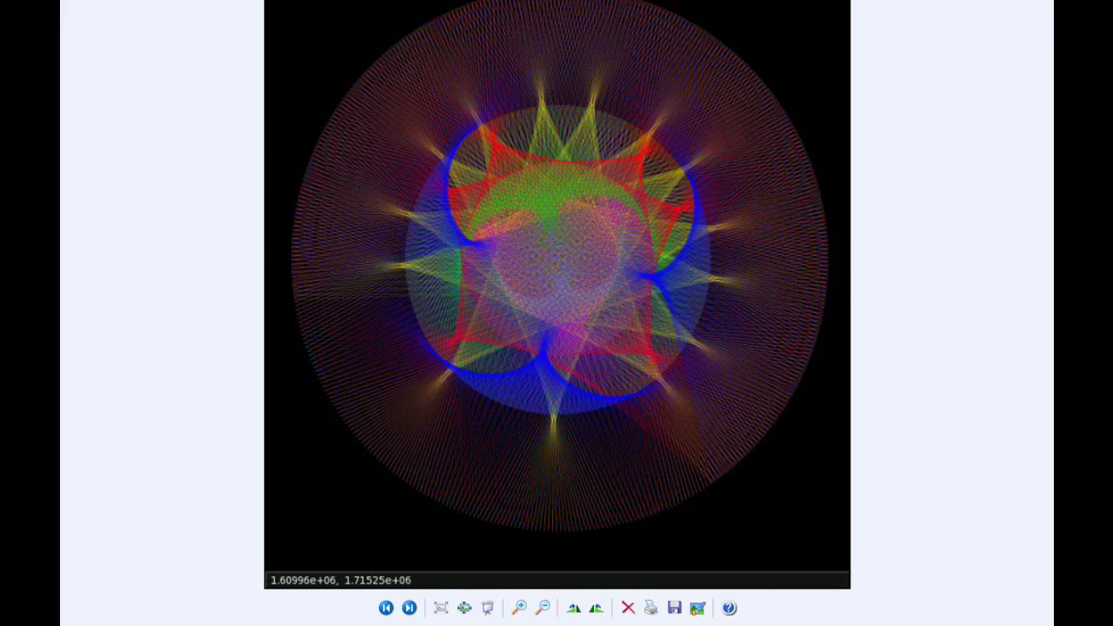
{"action": "key", "text": "alt+F4"}
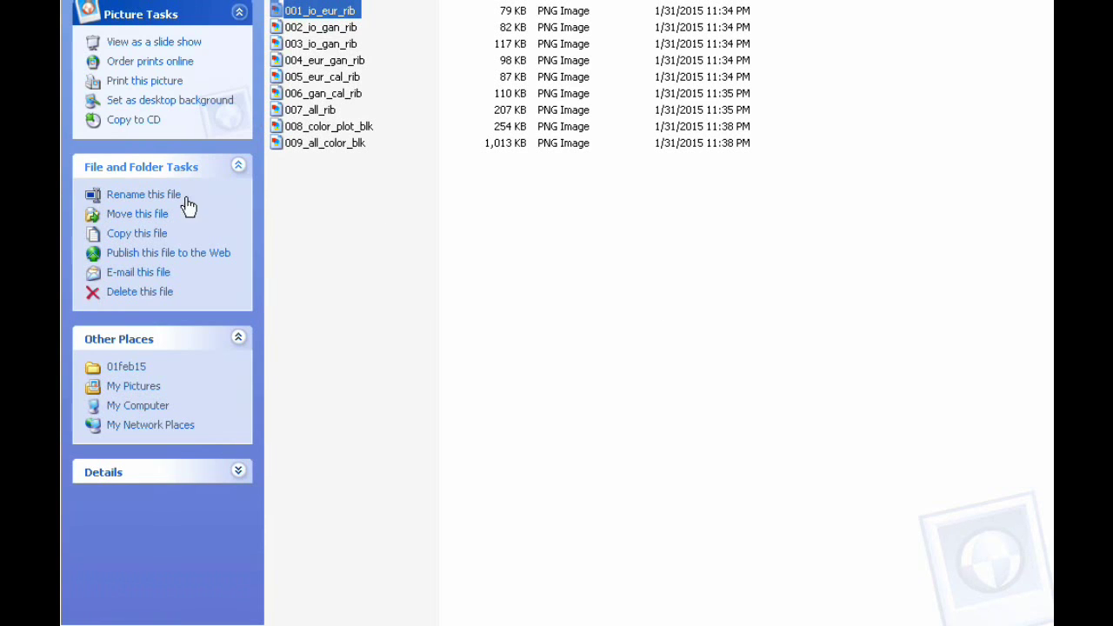
View the jupiter_01feb15 plot from the 01feb15 orbits folder
{"action": "left_click", "coordinate": [130, 367]}
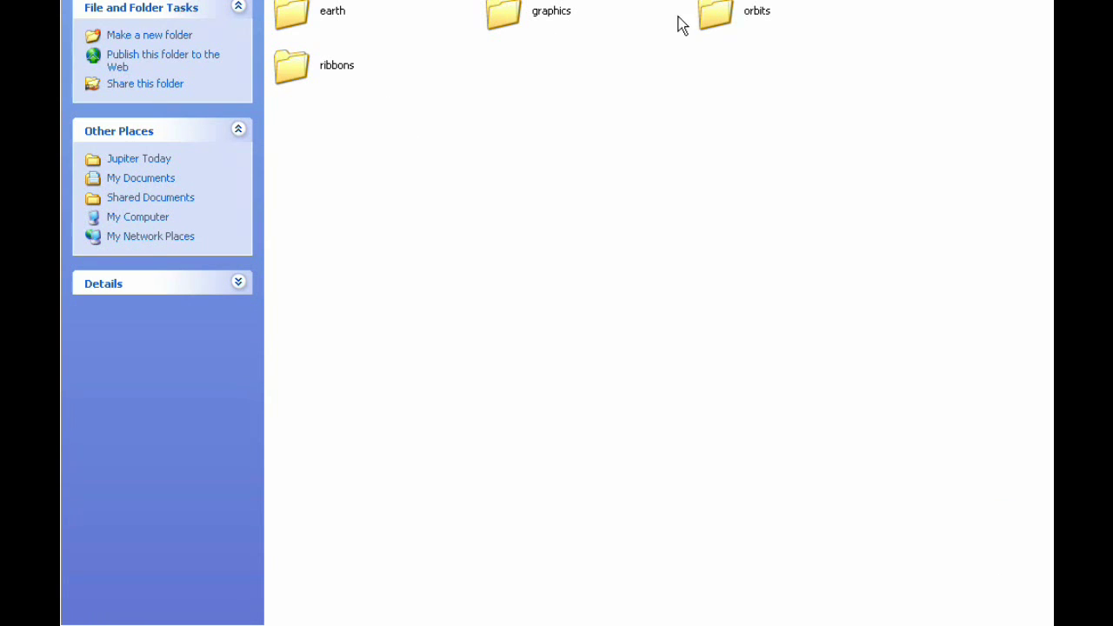
{"action": "double_click", "coordinate": [715, 15]}
{"action": "double_click", "coordinate": [331, 160]}
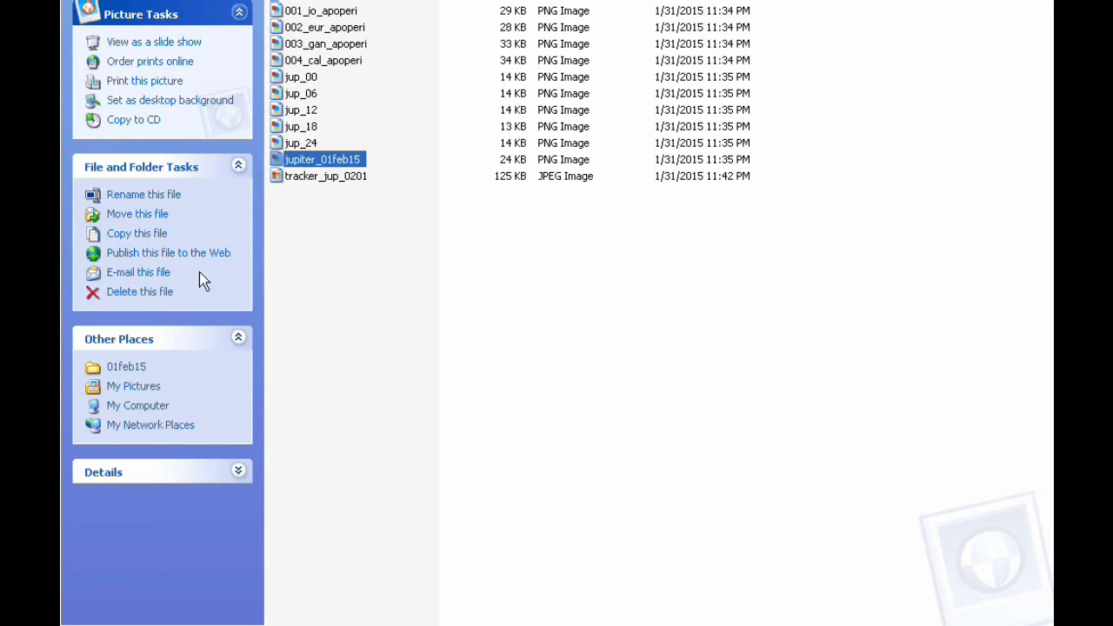
Open jup_01feb15_2145.jpg from the 01feb15 earth folder
{"action": "left_click", "coordinate": [127, 369]}
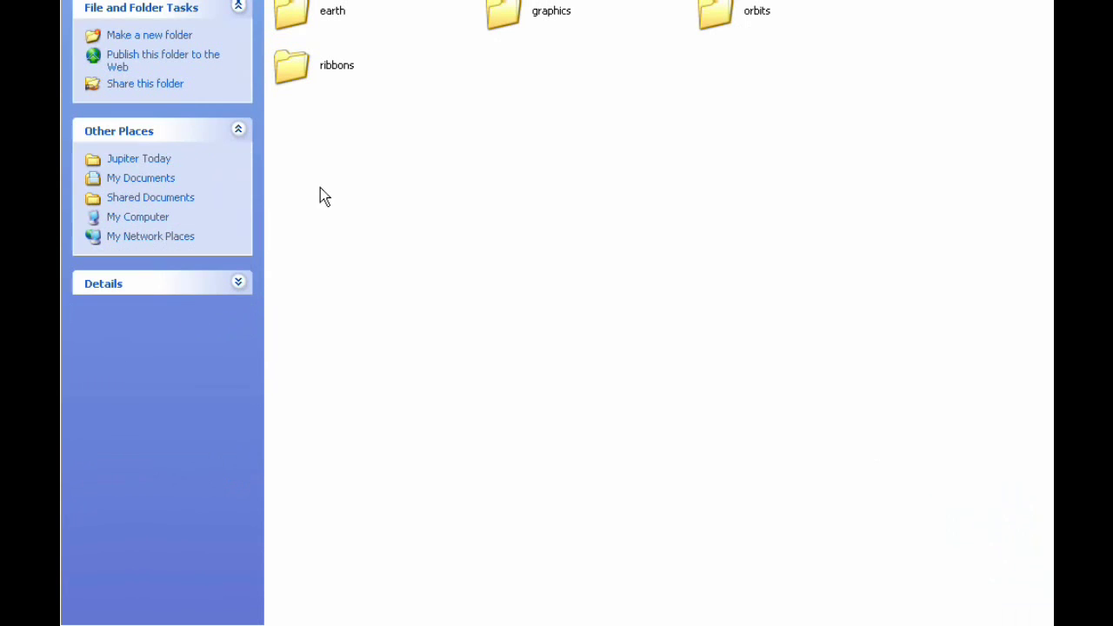
{"action": "double_click", "coordinate": [298, 21]}
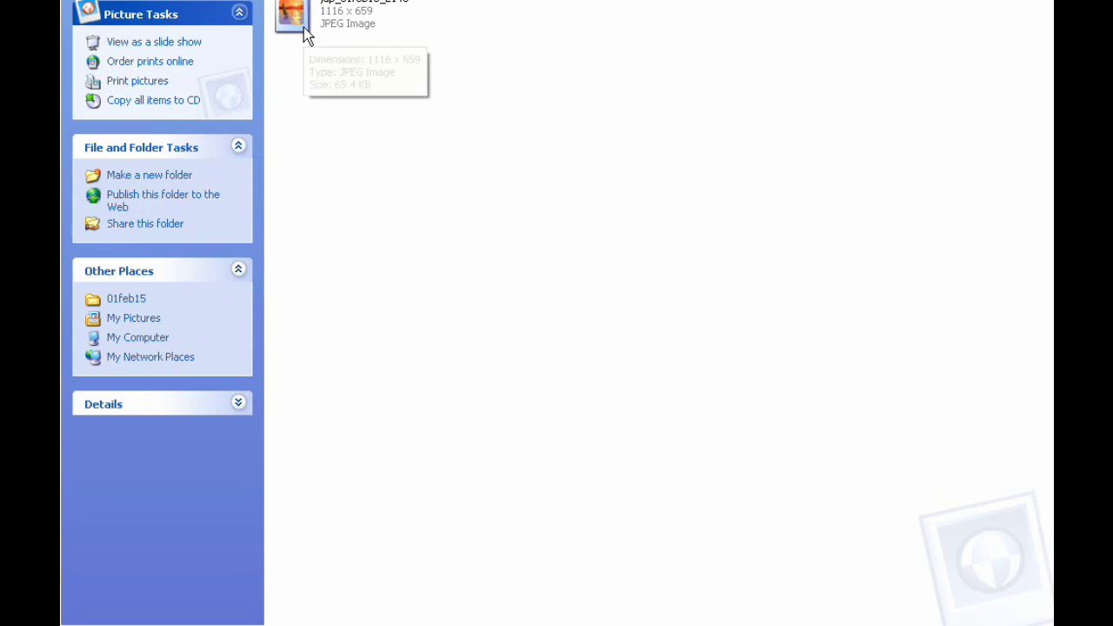
{"action": "double_click", "coordinate": [300, 19]}
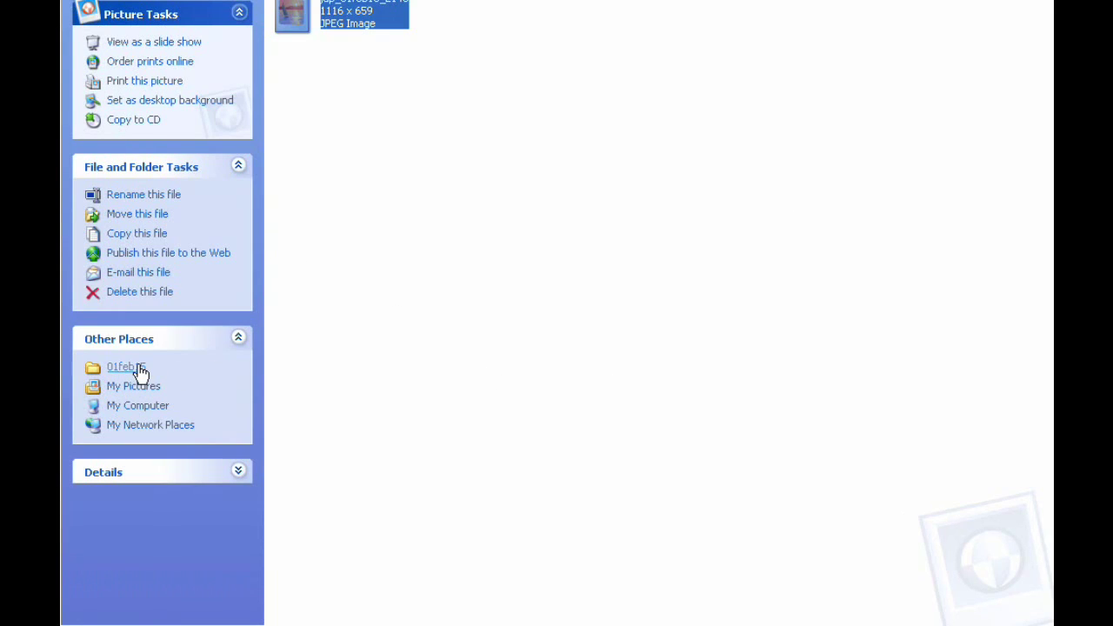
Open the first community Jupiter photo in the 01feb15 graphics folder
{"action": "left_click", "coordinate": [139, 368]}
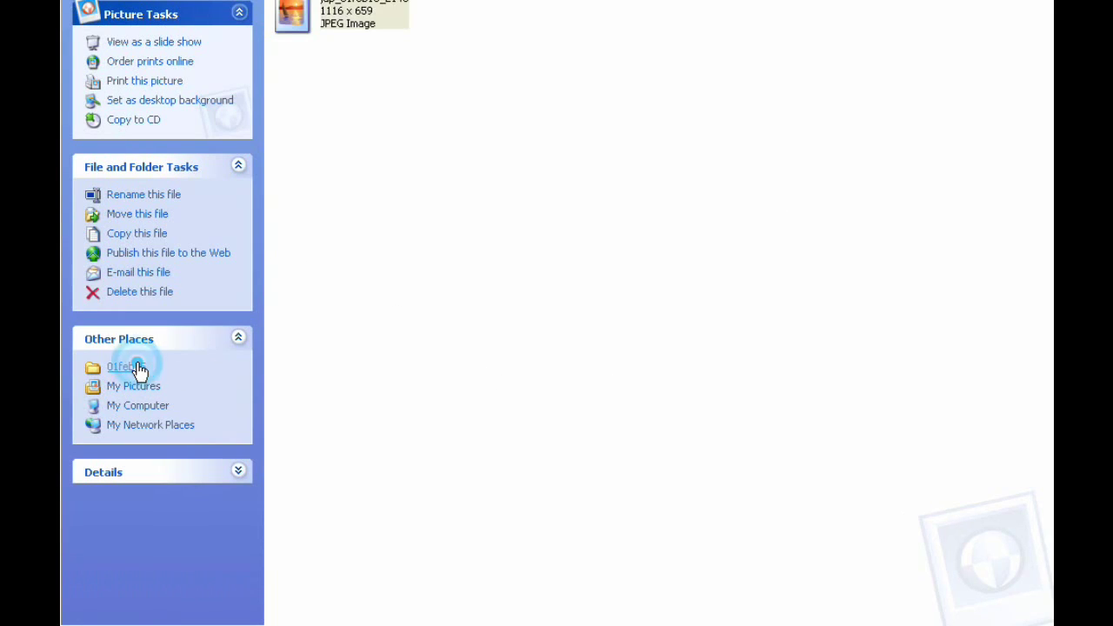
{"action": "double_click", "coordinate": [510, 25]}
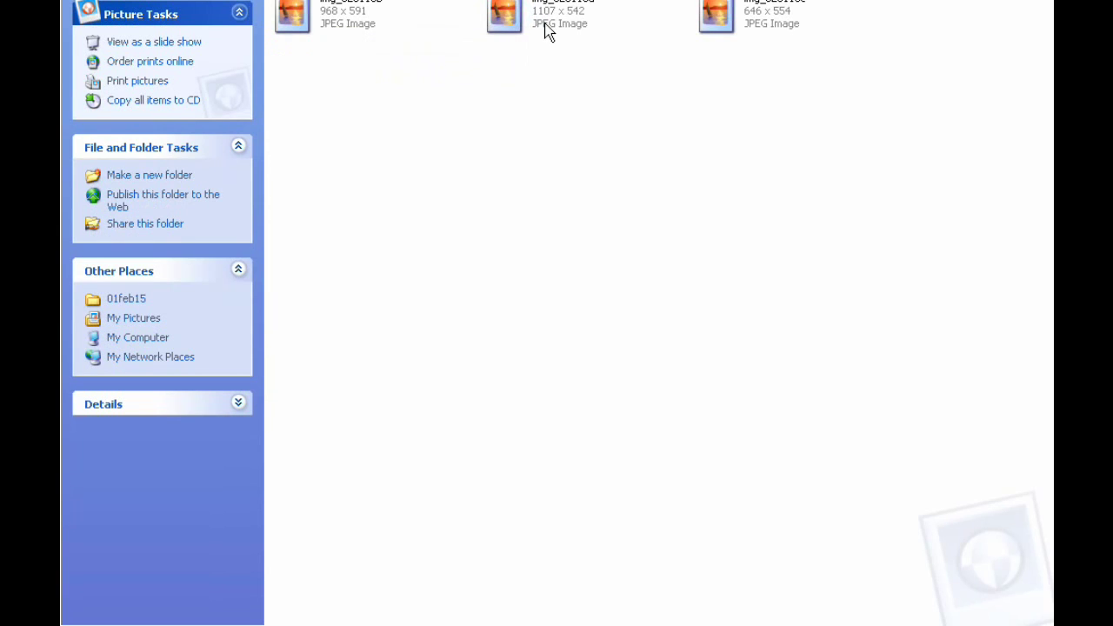
{"action": "double_click", "coordinate": [326, 24]}
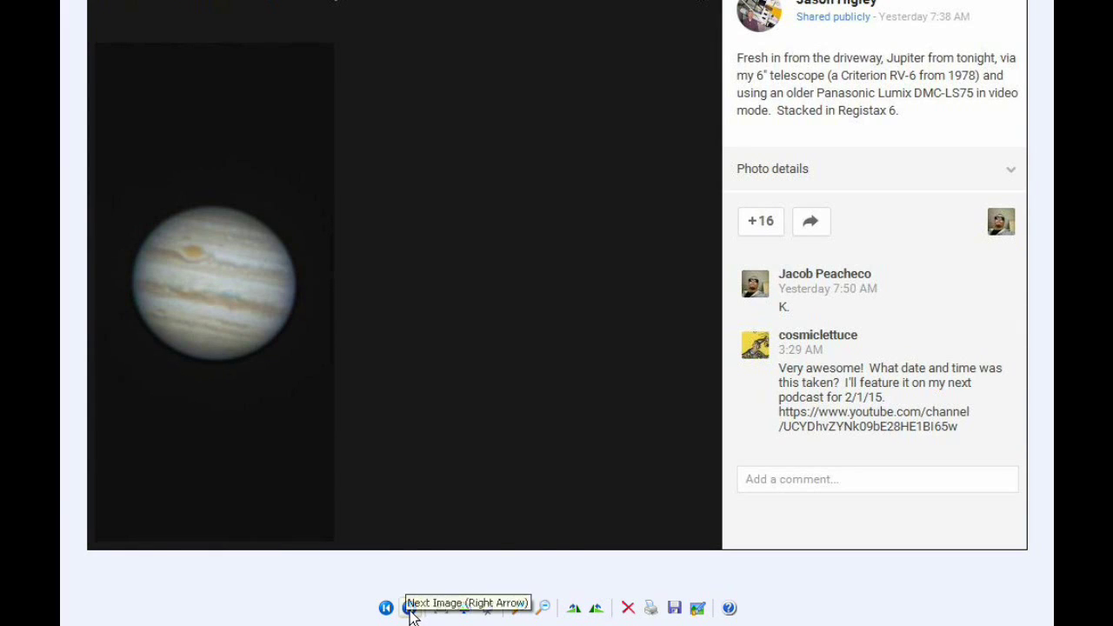
View the next two community Jupiter photos, then close the viewer
{"action": "left_click", "coordinate": [409, 608]}
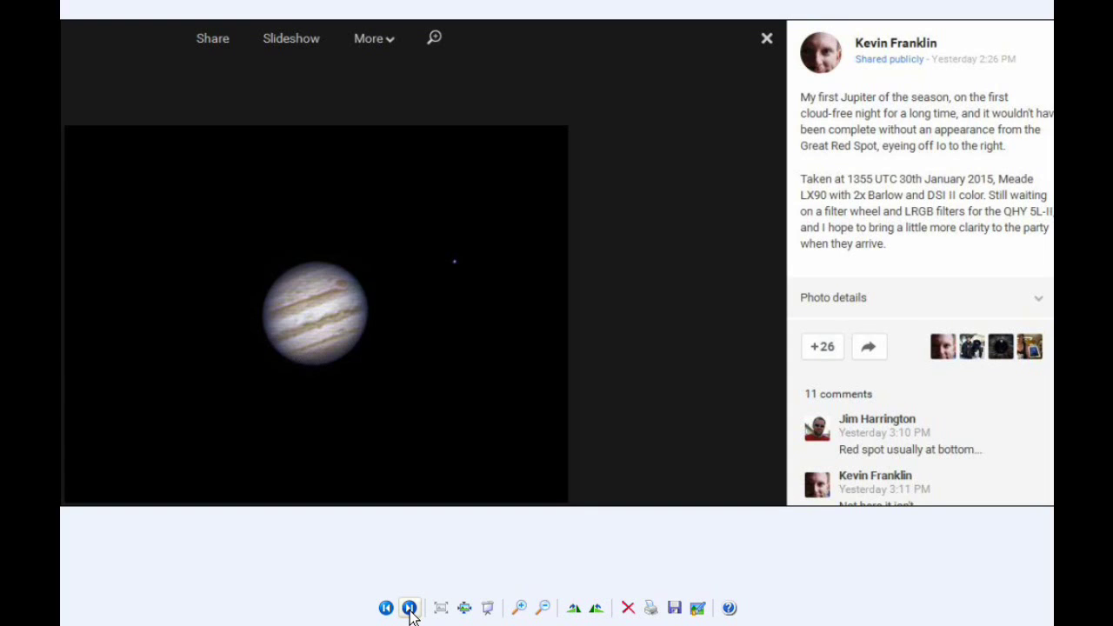
{"action": "left_click", "coordinate": [410, 607]}
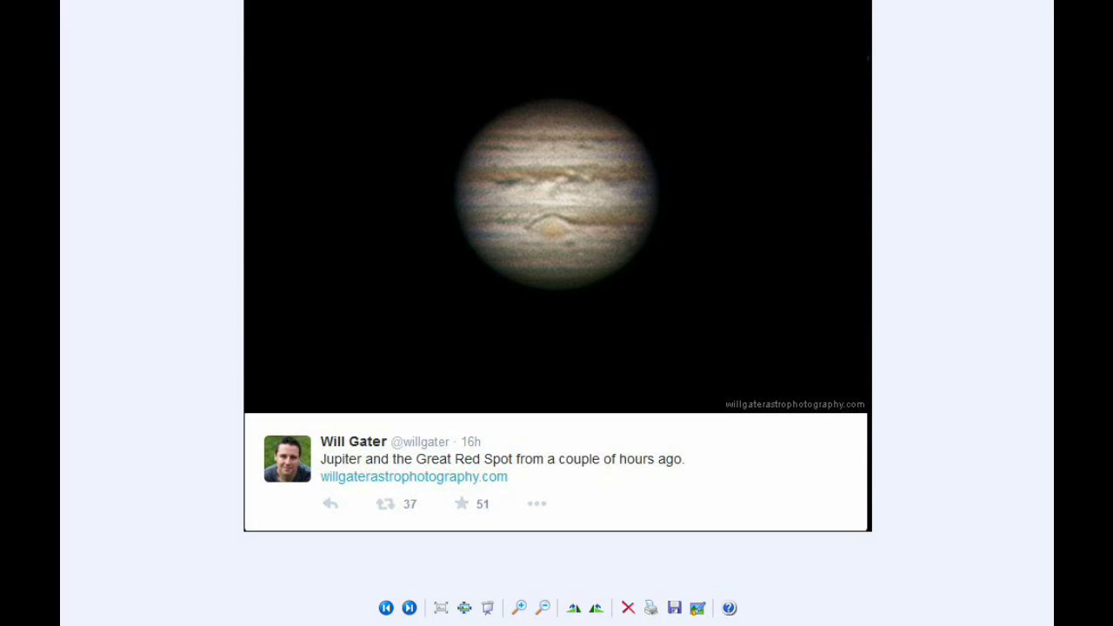
{"action": "key", "text": "alt+F4"}
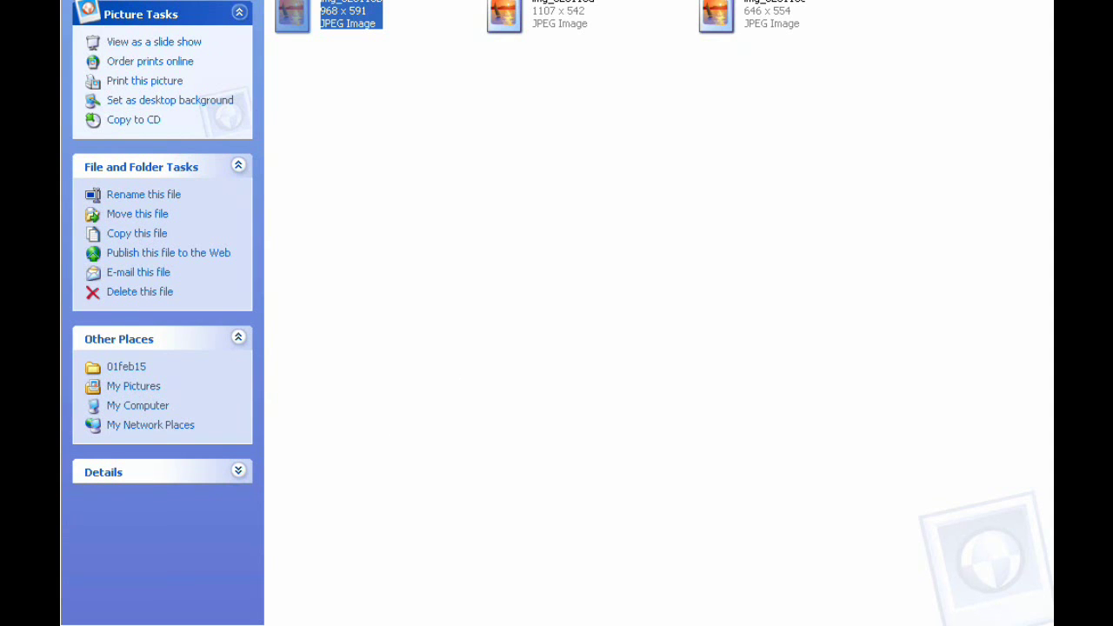